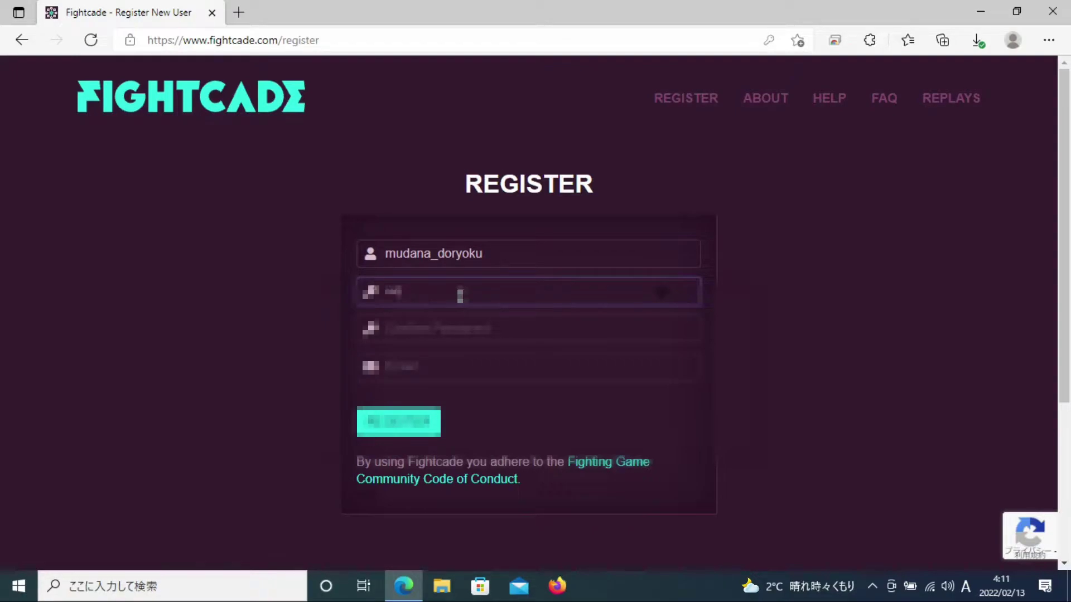
# Fill in the registration form's password, password confirmation and e-mail address, and submit the registration.
pyautogui.write('••••')
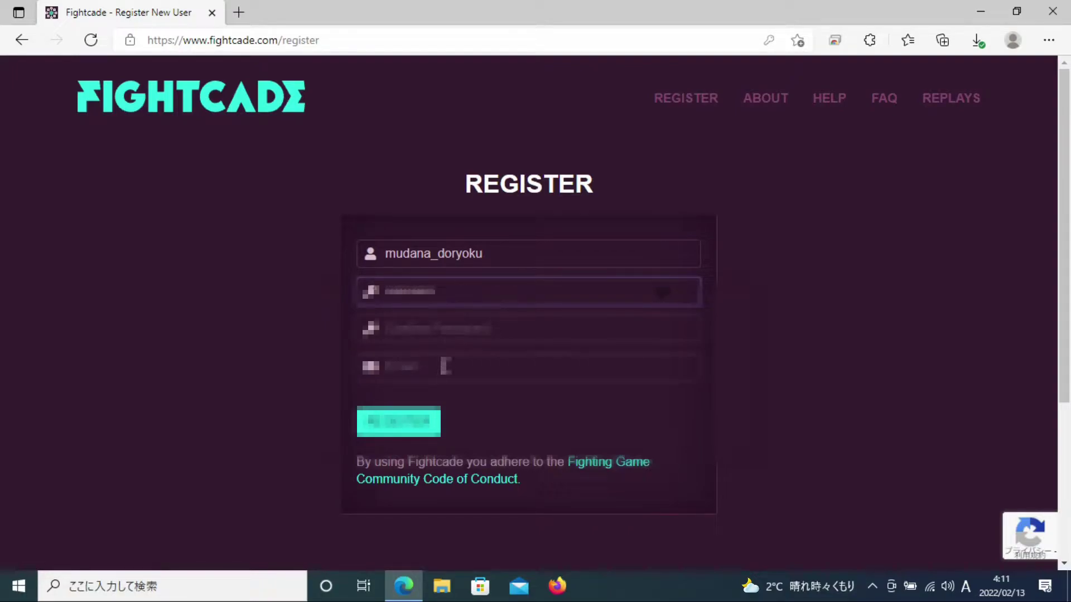
pyautogui.click(446, 333)
pyautogui.write('•••')
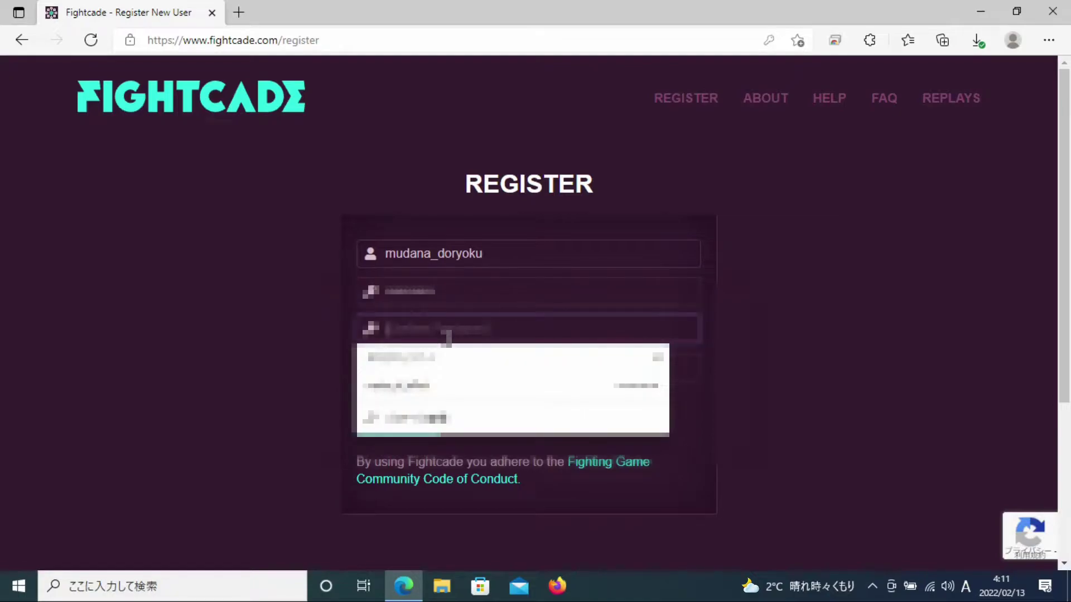
pyautogui.write('•••')
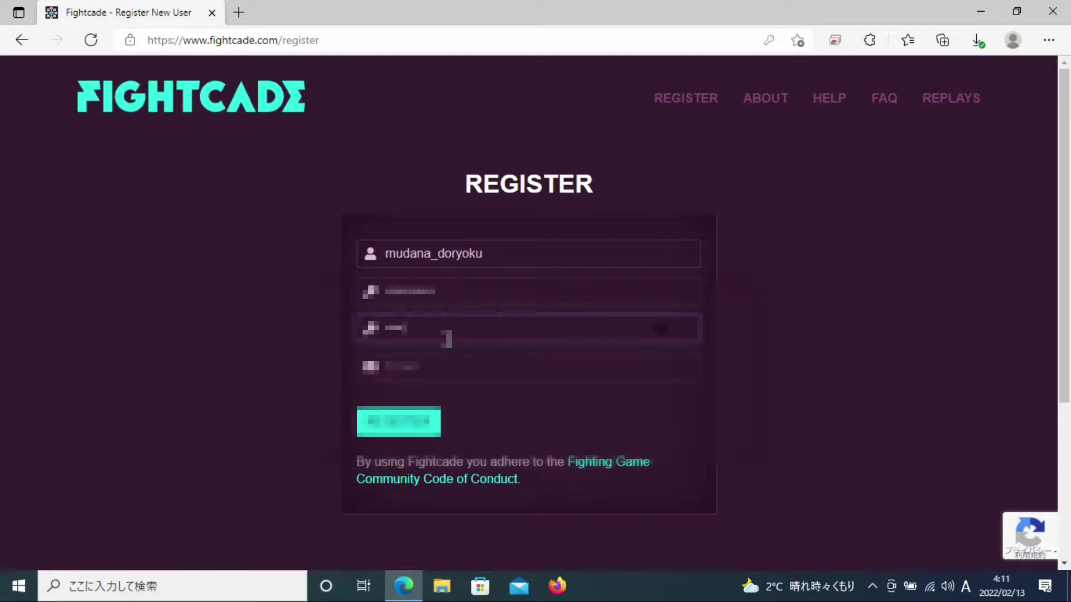
pyautogui.write('•••••')
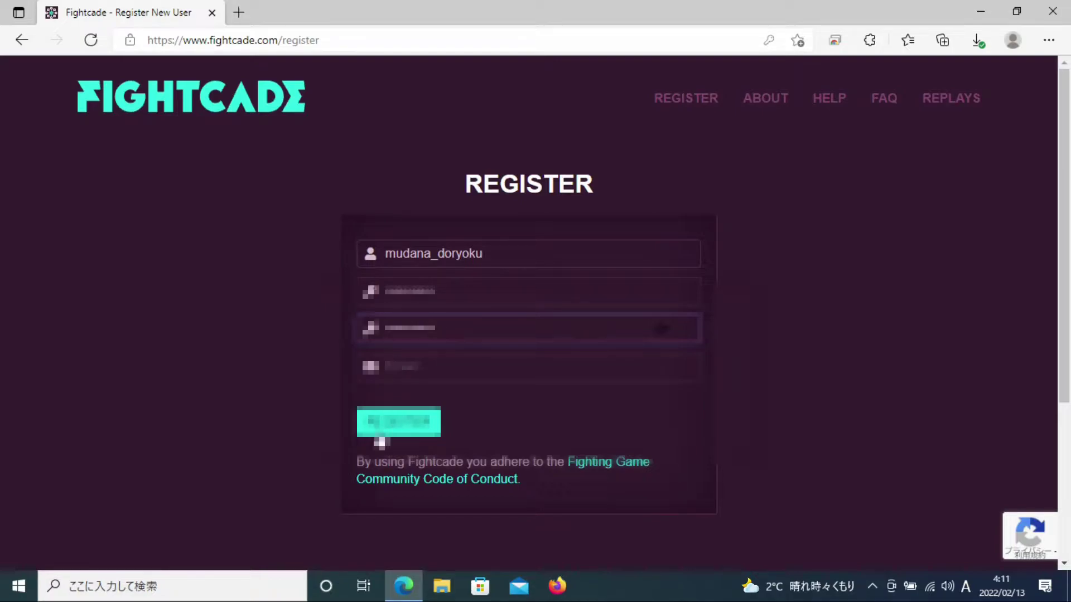
pyautogui.click(412, 372)
pyautogui.click(413, 420)
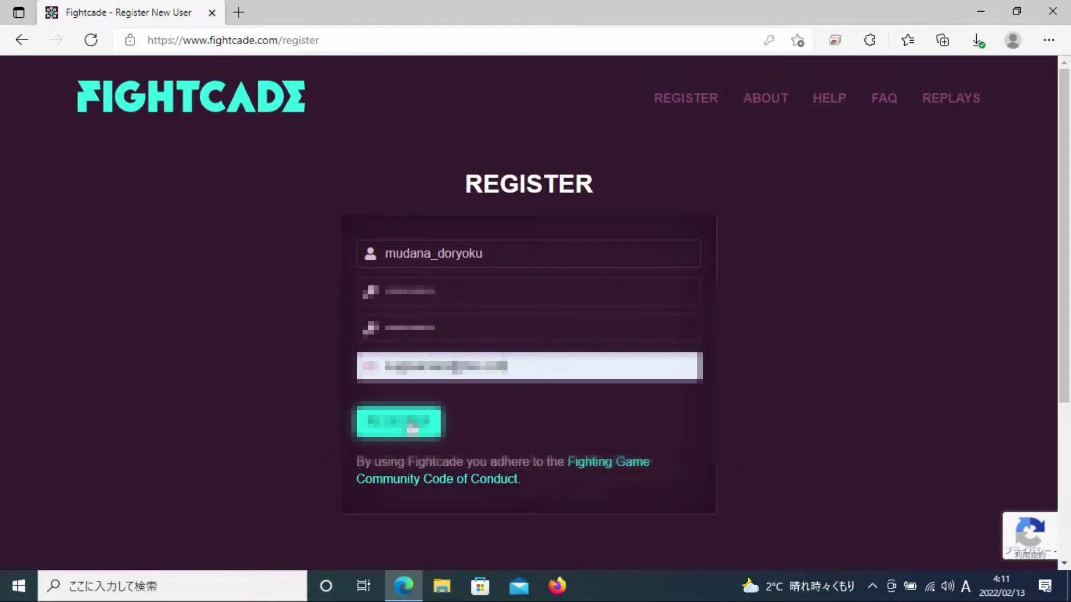
pyautogui.click(412, 426)
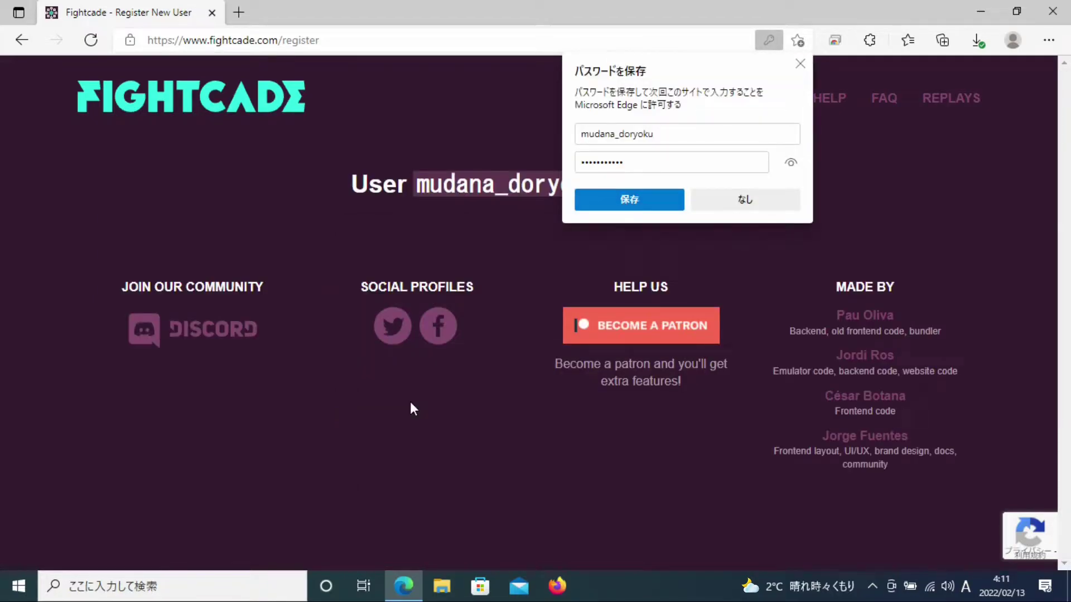
# Save the new account's password in the browser, postponing the security settings check, and close the browser.
pyautogui.click(606, 211)
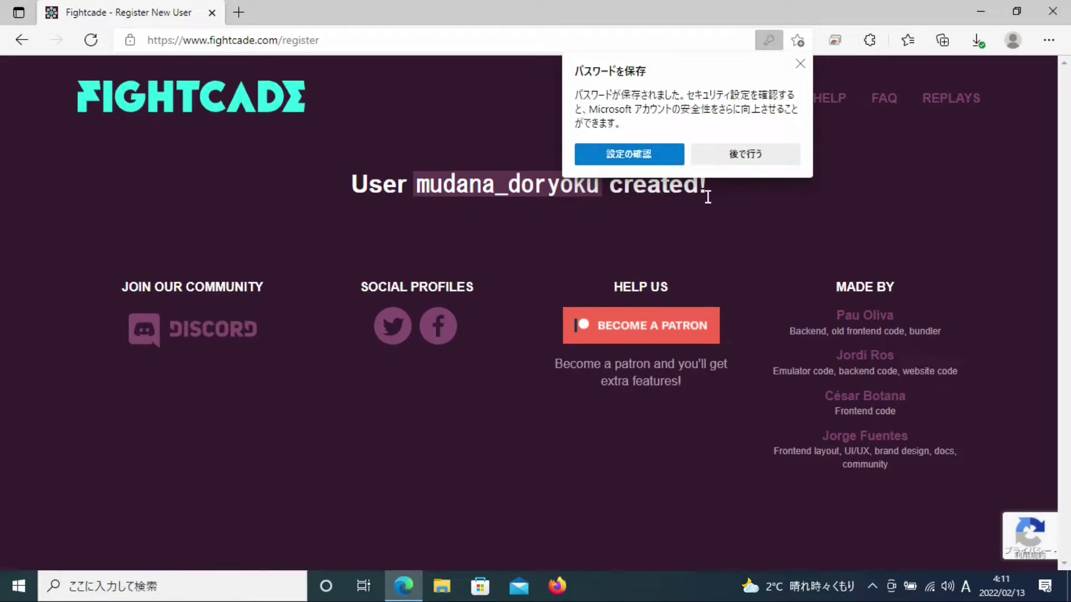
pyautogui.click(745, 154)
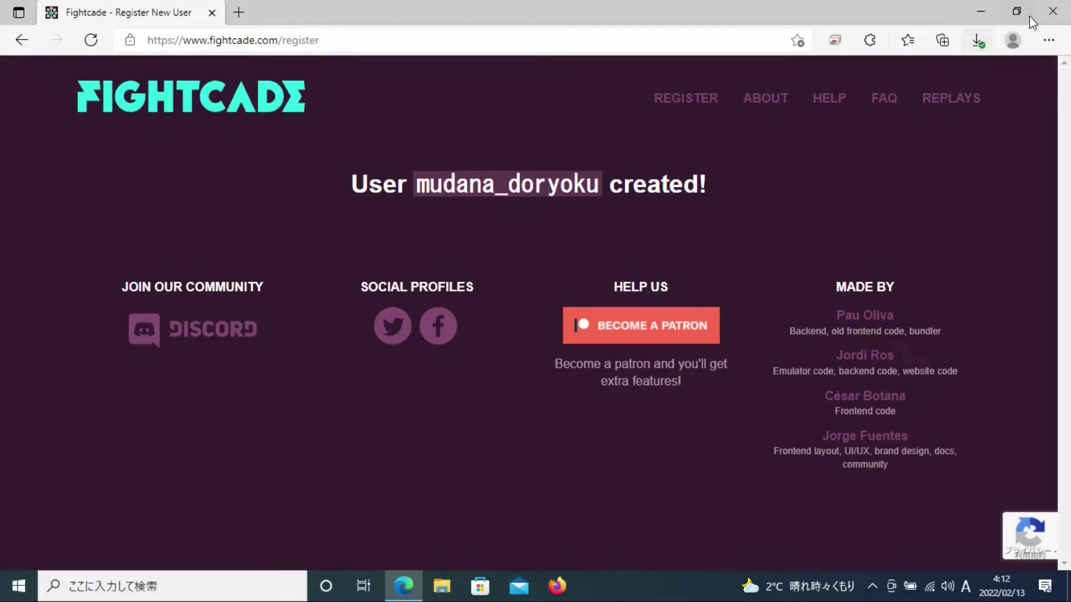
pyautogui.click(1054, 9)
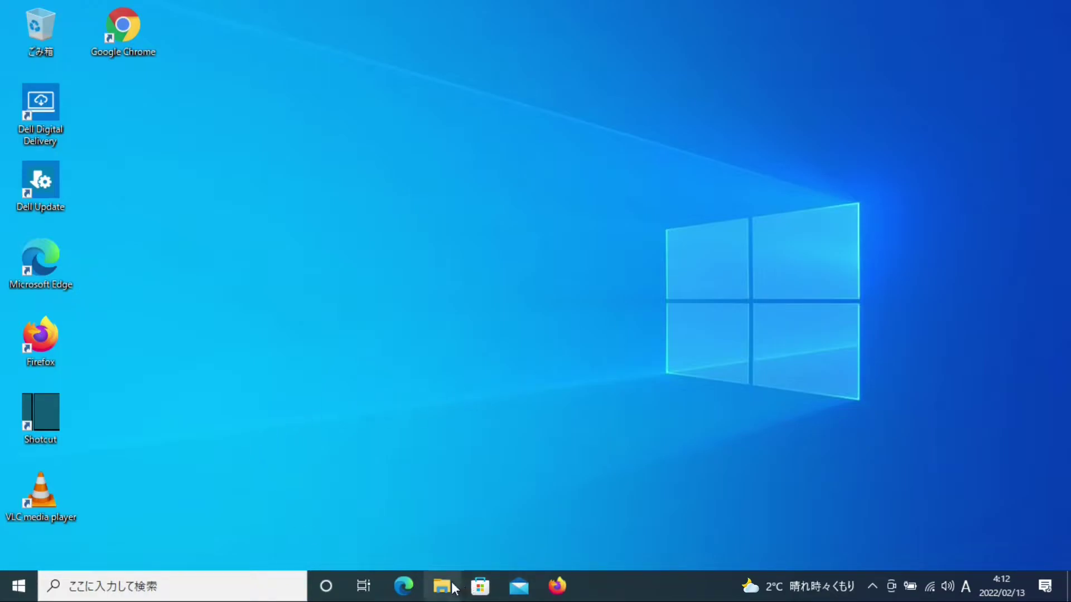
# Move the Fightcade-win32-latest installer to the desktop and run it, accepting the proposed installation path.
pyautogui.moveTo(455, 33); pyautogui.dragTo(122, 106)
pyautogui.click(269, 133)
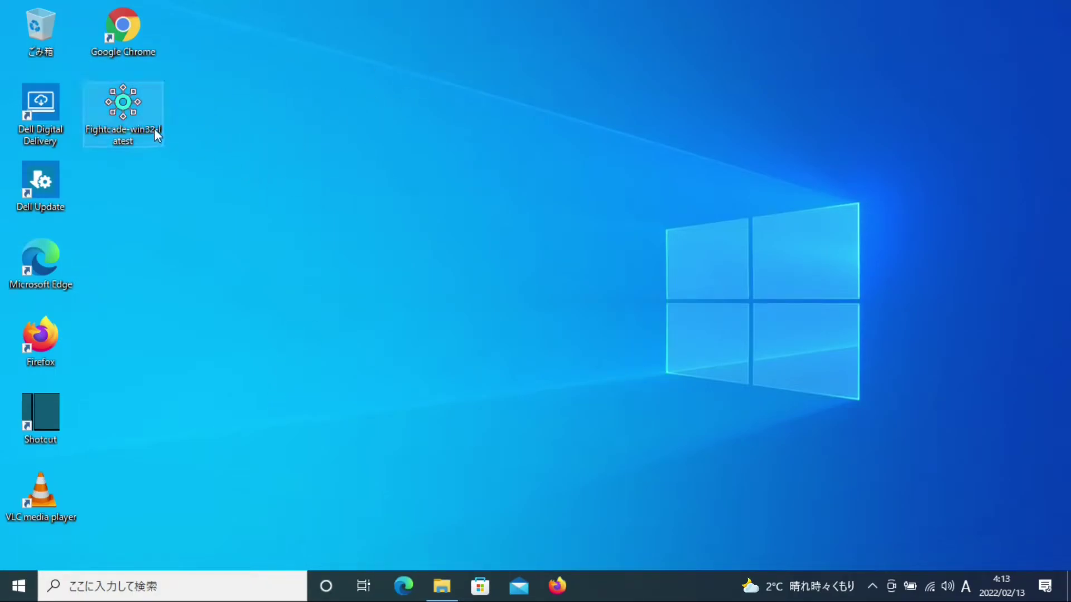
pyautogui.doubleClick(132, 116)
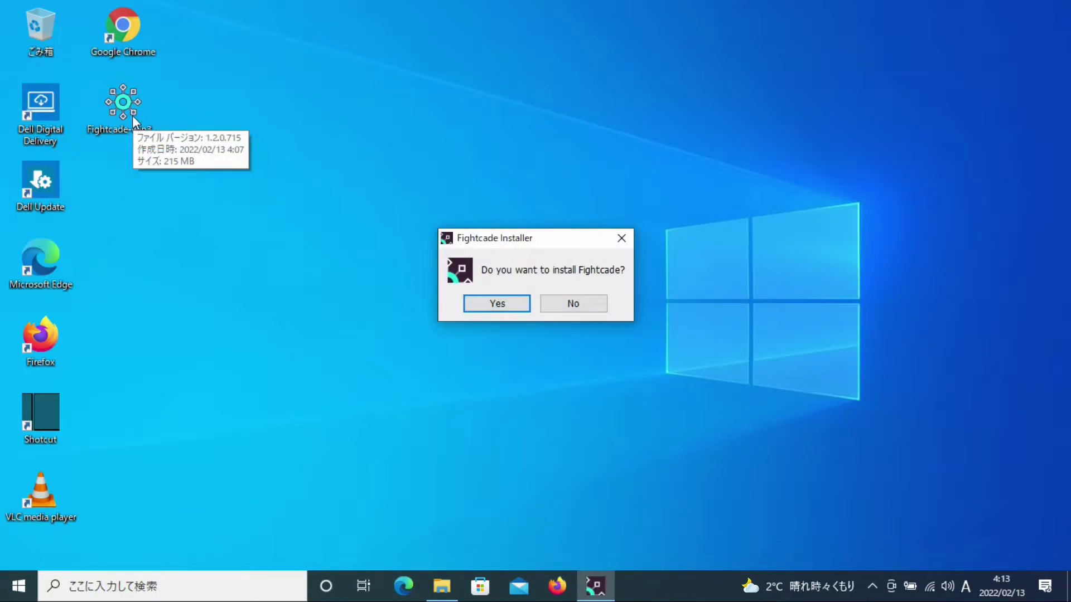
pyautogui.click(523, 308)
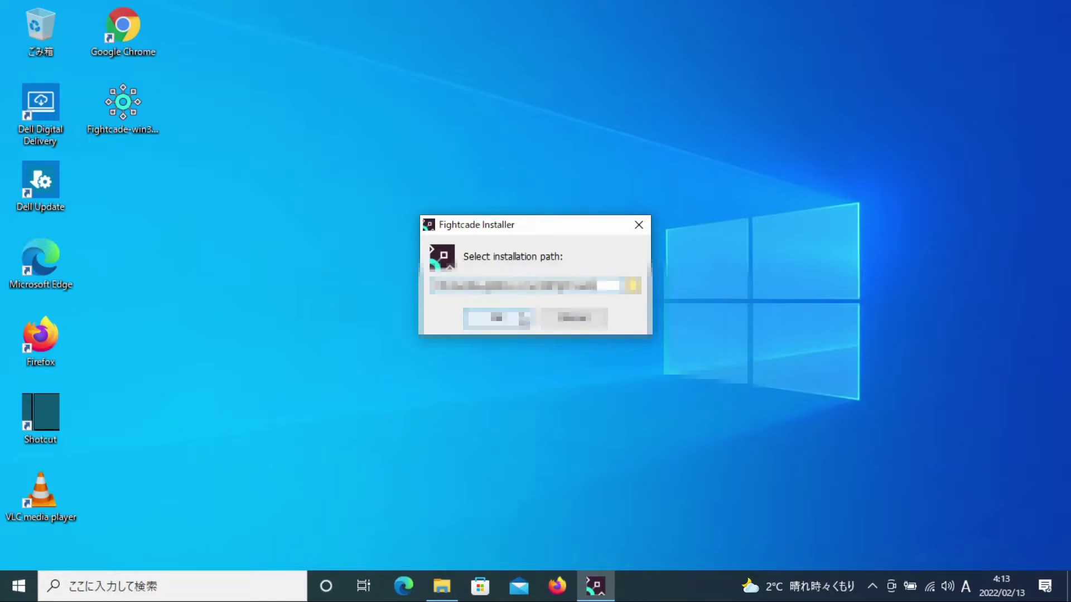
pyautogui.click(520, 313)
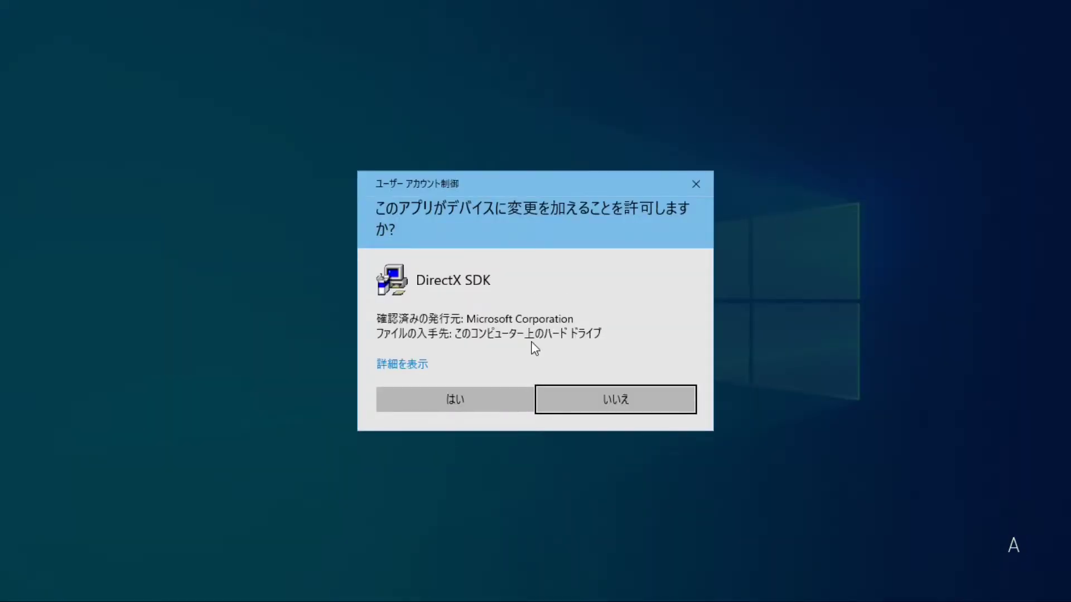
# Allow the DirectX SDK setup to make changes, accept its licence terms and install the DirectX runtime components.
pyautogui.click(471, 406)
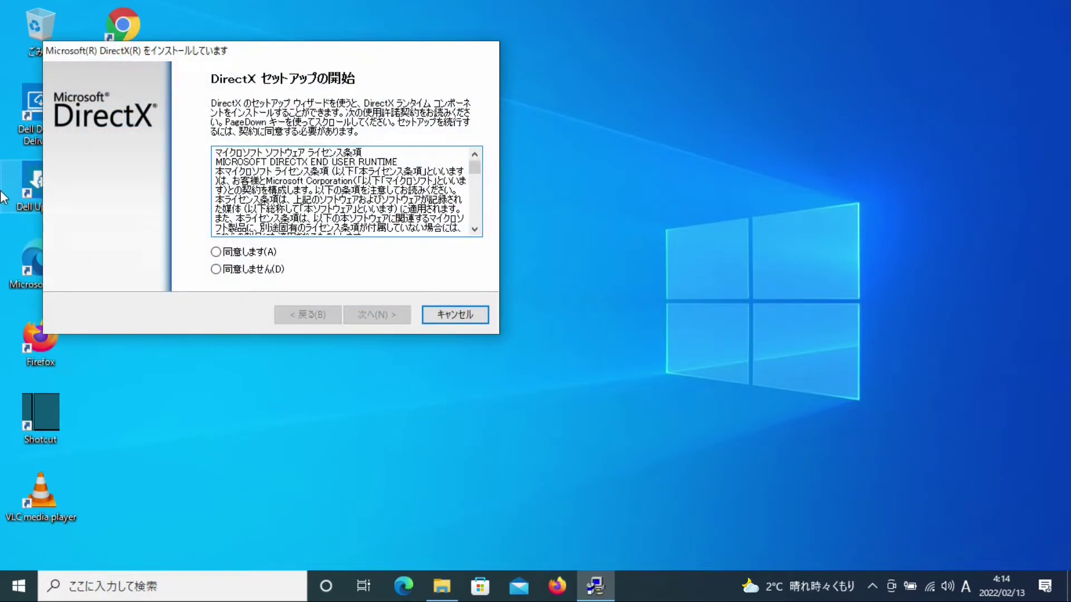
pyautogui.click(217, 252)
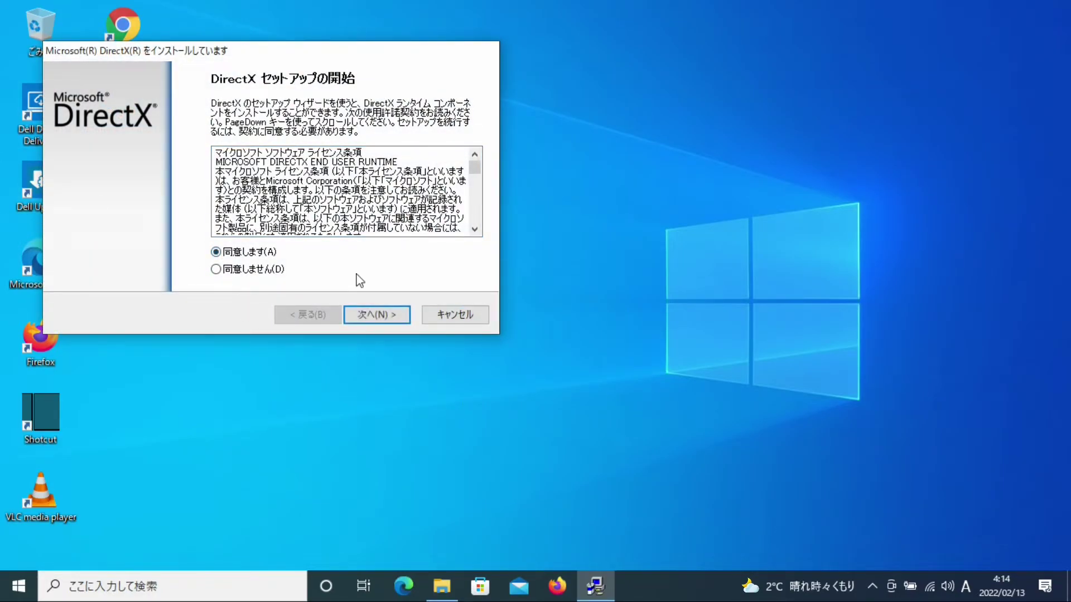
pyautogui.click(377, 314)
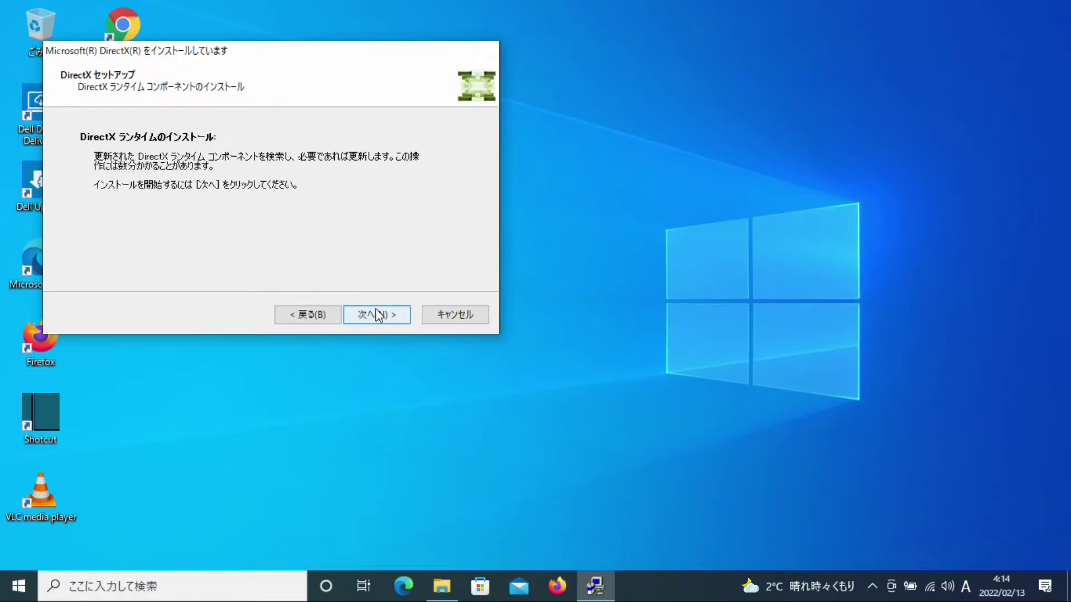
pyautogui.click(377, 315)
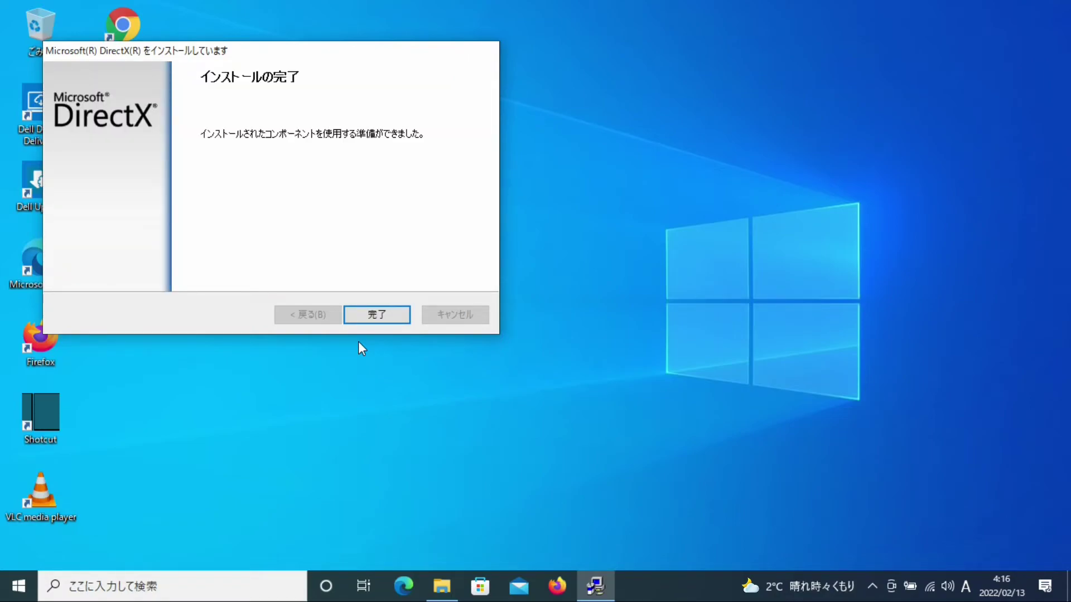
pyautogui.click(383, 310)
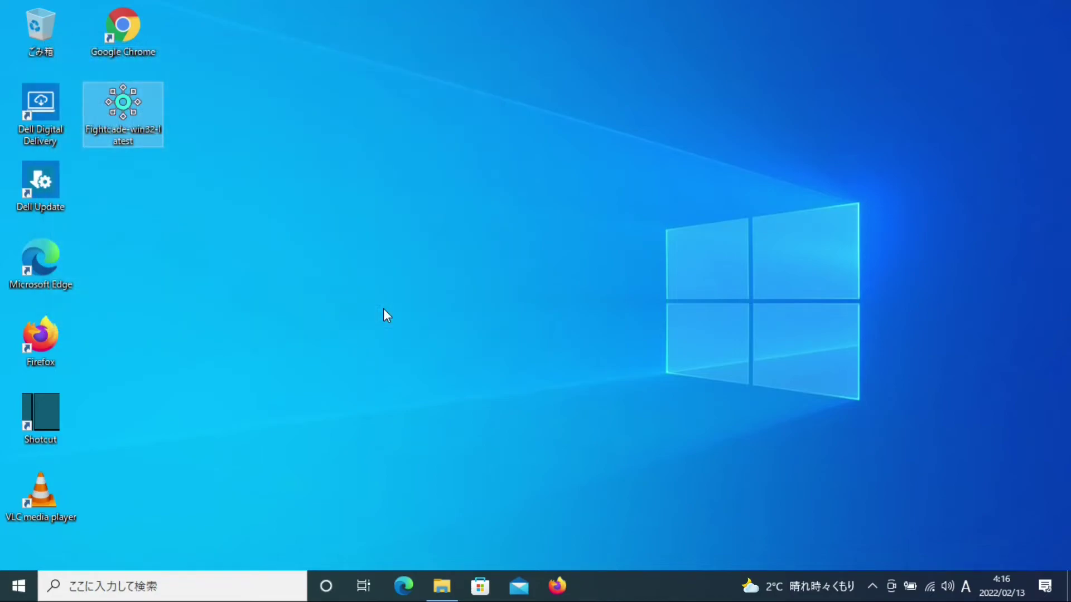
pyautogui.click(383, 311)
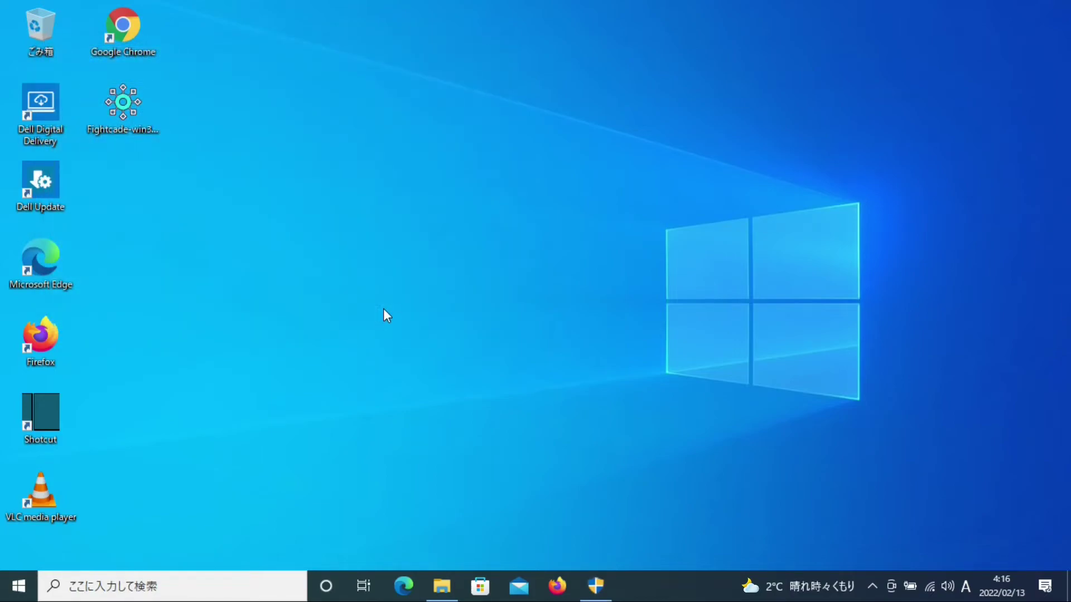
# Allow VC_redist.x86.exe to run to finish the Fightcade installation, and move the Fightcade-win32-latest installer to the Recycle Bin.
pyautogui.click(609, 583)
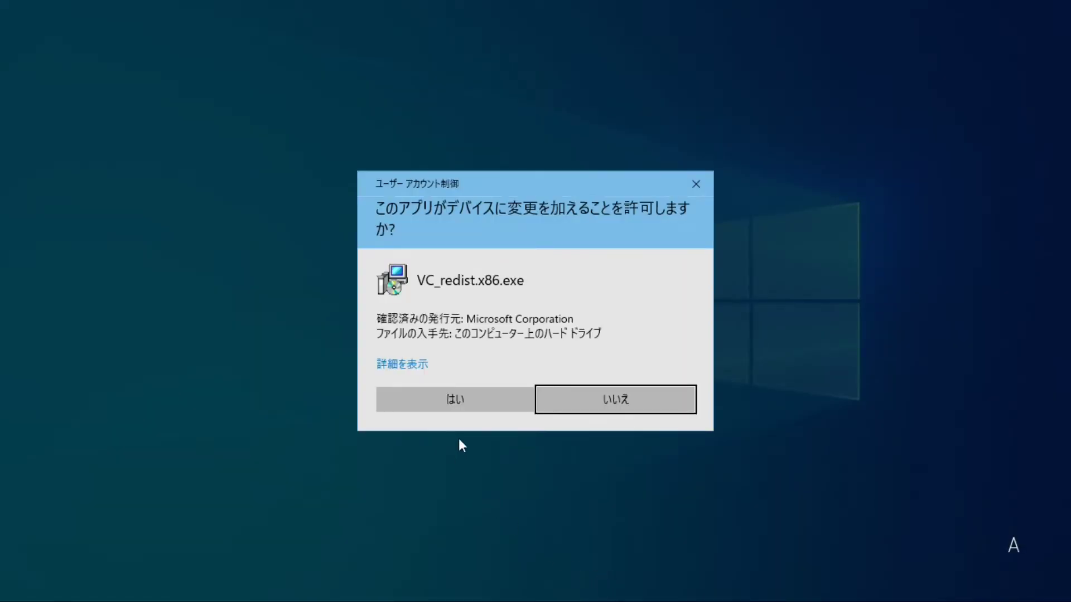
pyautogui.click(456, 406)
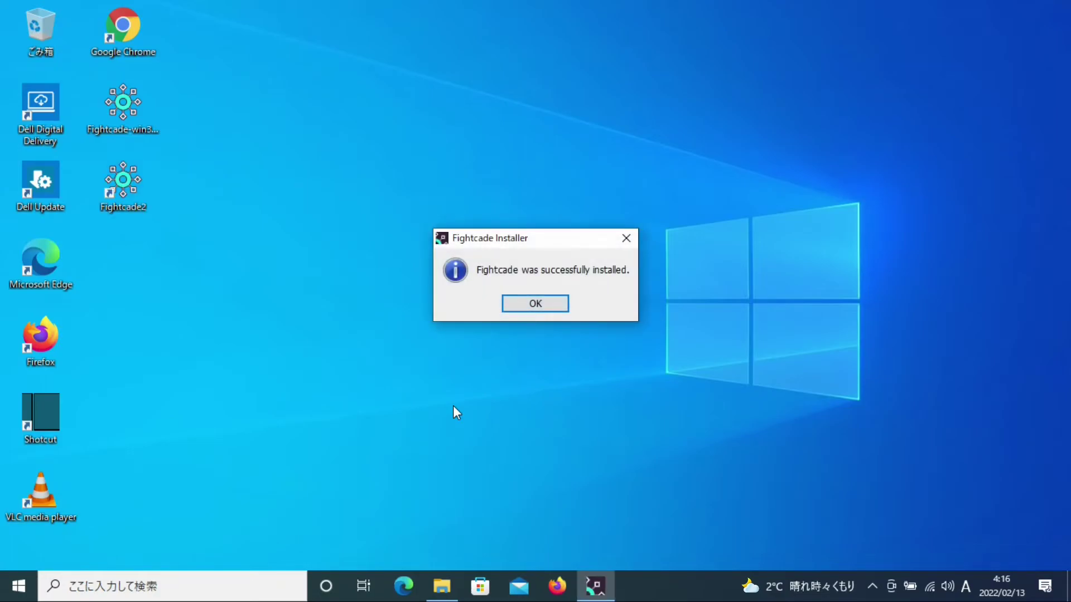
pyautogui.click(560, 310)
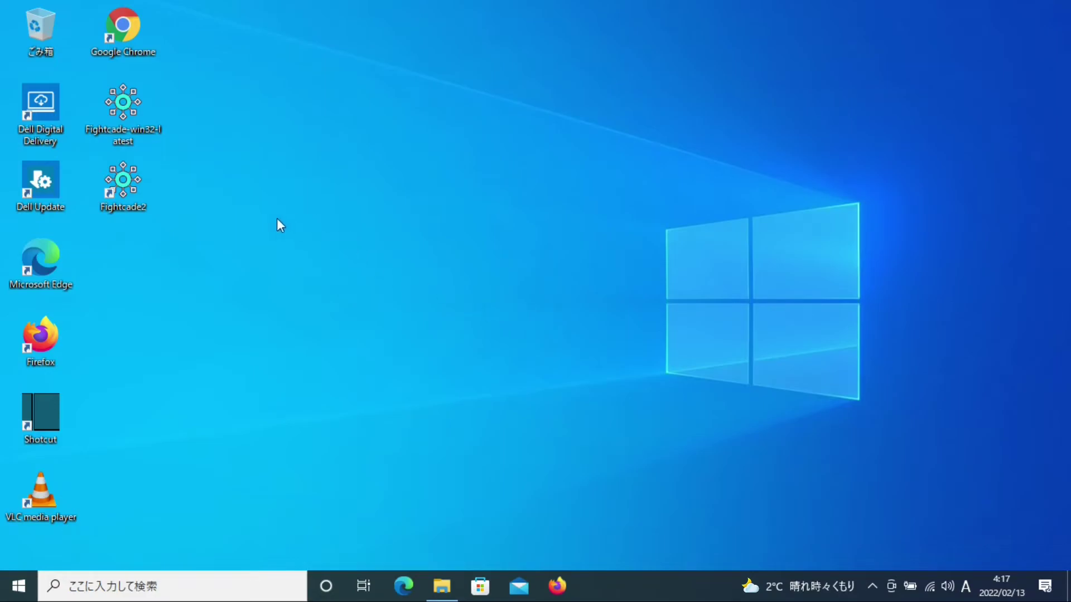
pyautogui.moveTo(134, 120); pyautogui.dragTo(35, 24)
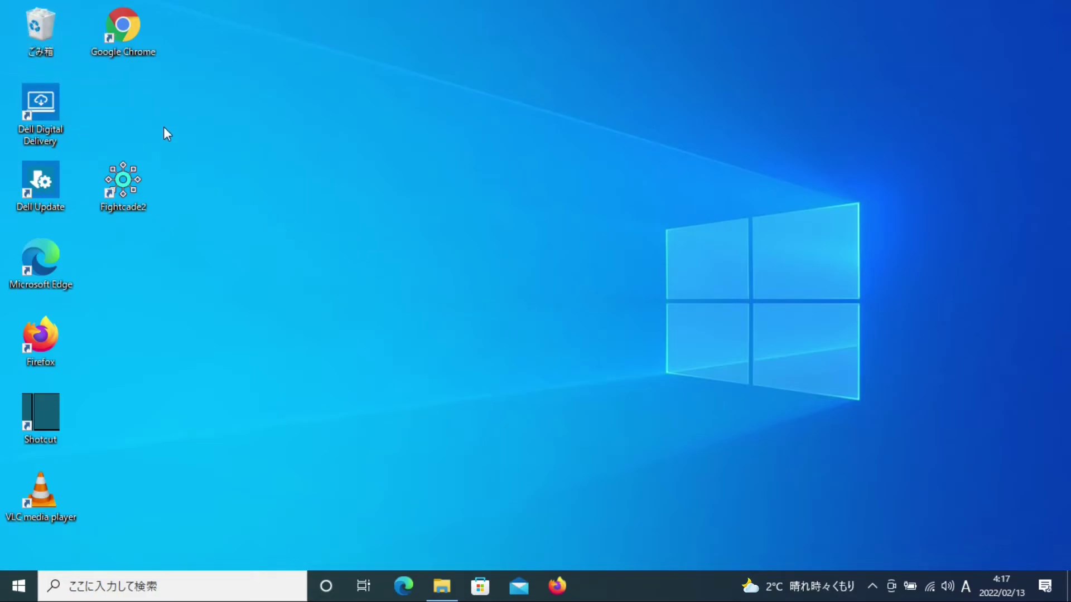
# Launch Fightcade2 from the desktop and log in with the registered username and account password.
pyautogui.doubleClick(136, 184)
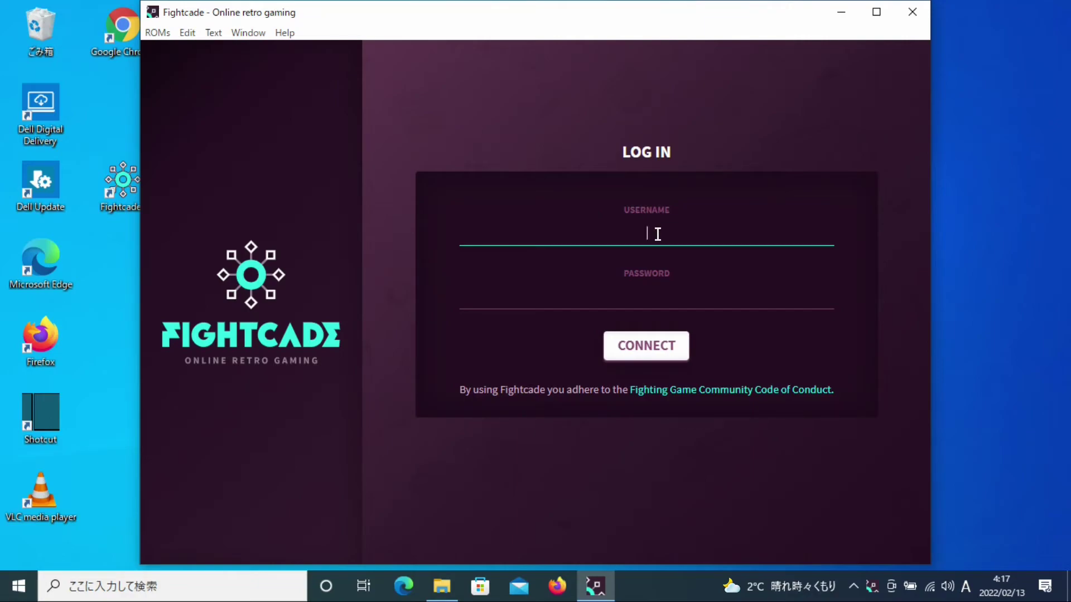
pyautogui.write('mudana_doryoku')
pyautogui.click(663, 296)
pyautogui.write('••••••')
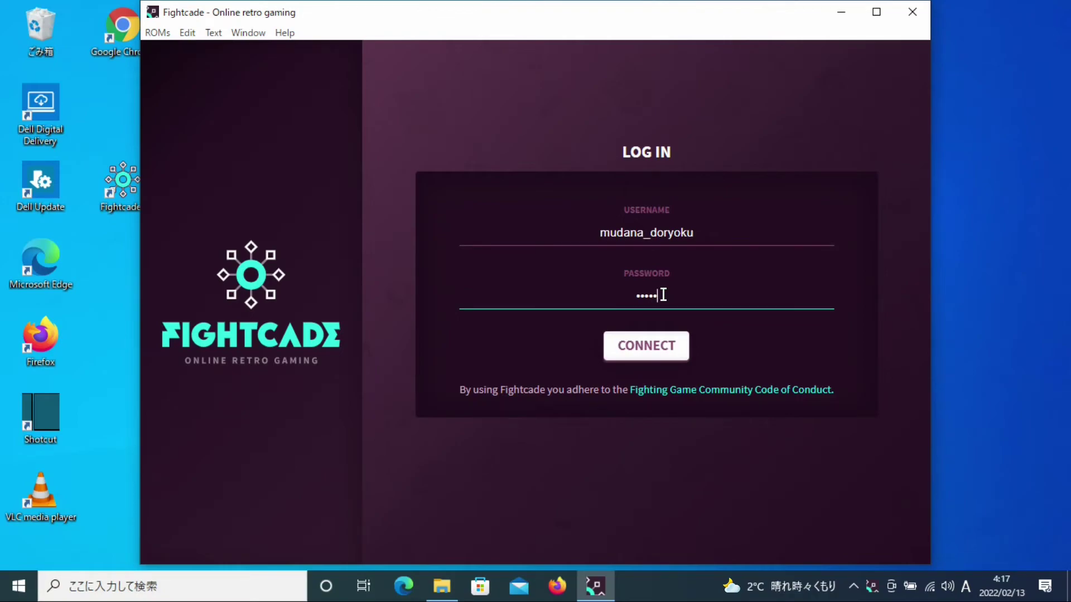
pyautogui.write('•••••')
pyautogui.click(661, 355)
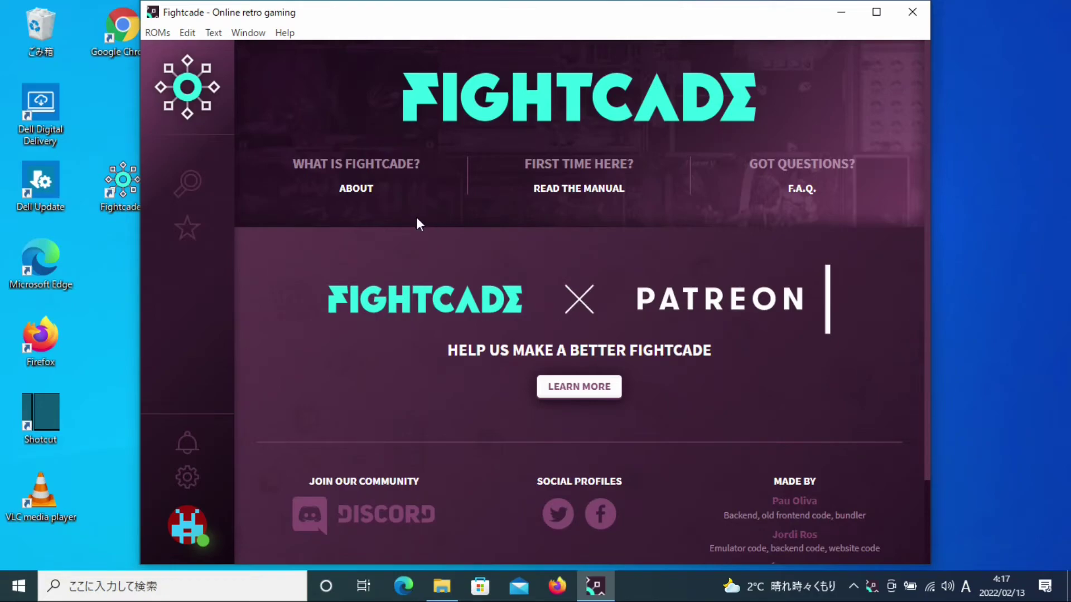
# Look through the list of all games in the game channel search, and close Fightcade.
pyautogui.scroll(-2, 415, 221)
pyautogui.click(195, 190)
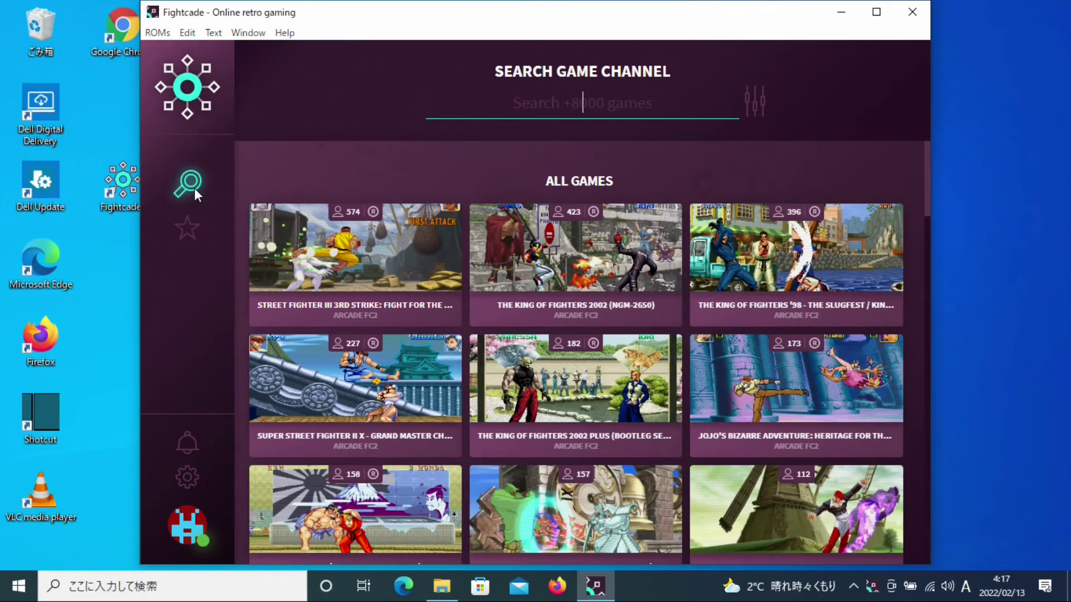
pyautogui.moveTo(507, 285)
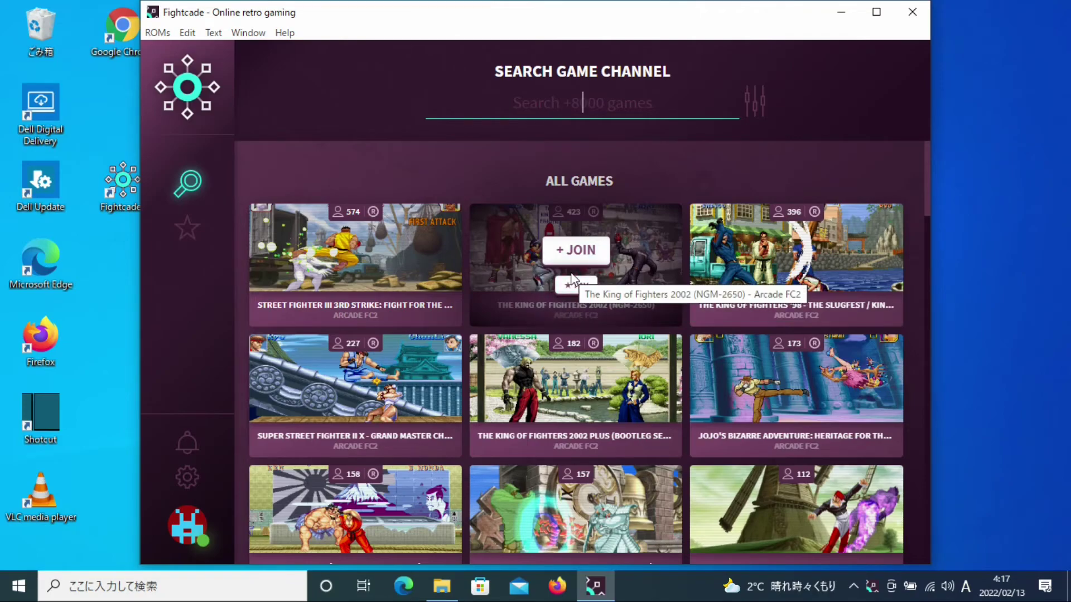
pyautogui.scroll(-7, 570, 272)
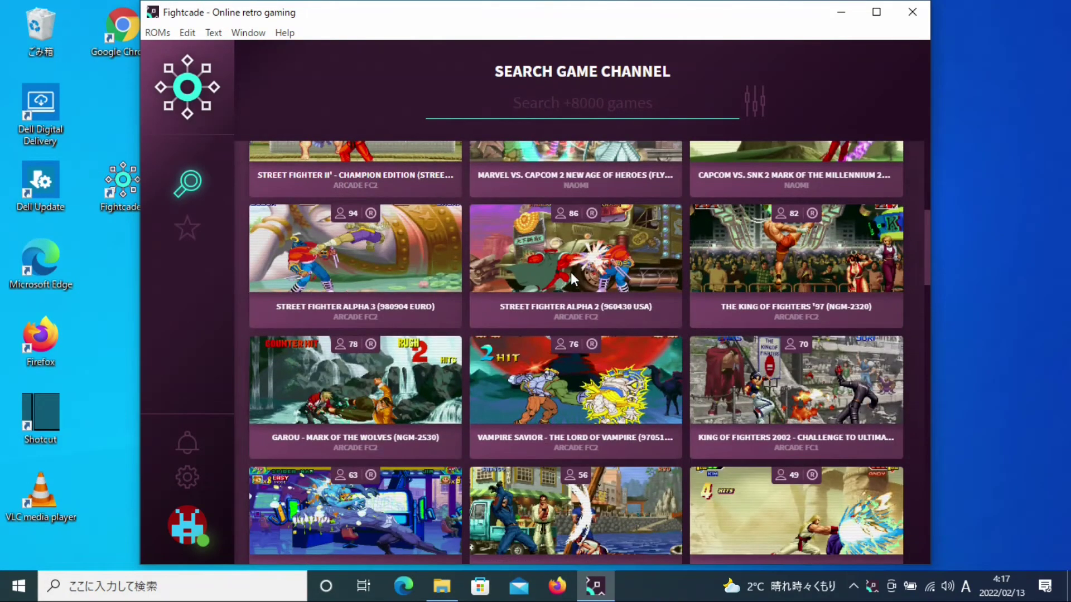
pyautogui.moveTo(570, 272)
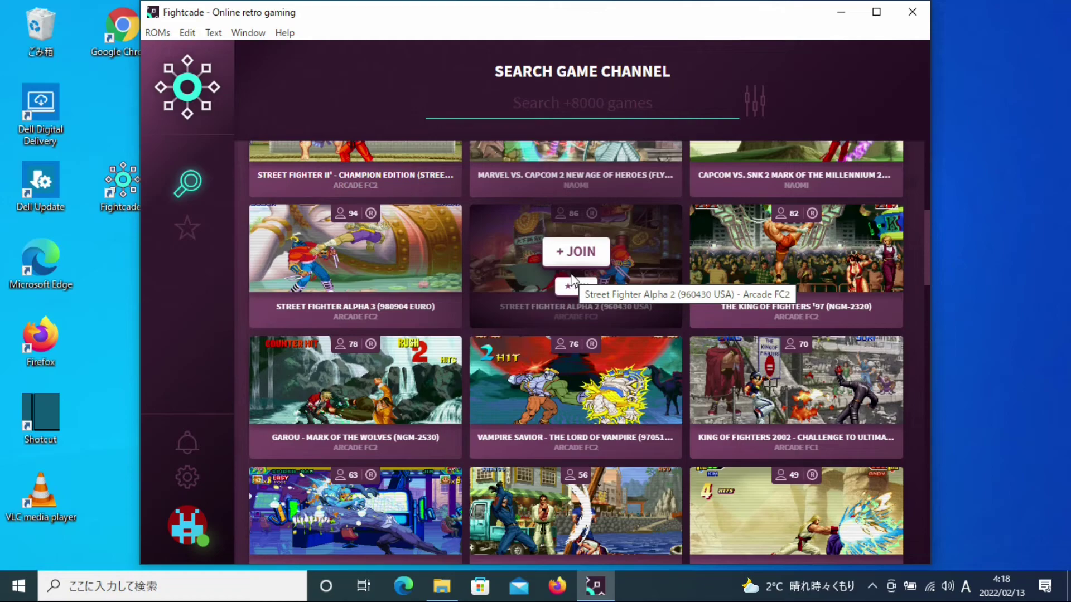
pyautogui.scroll(8, 570, 273)
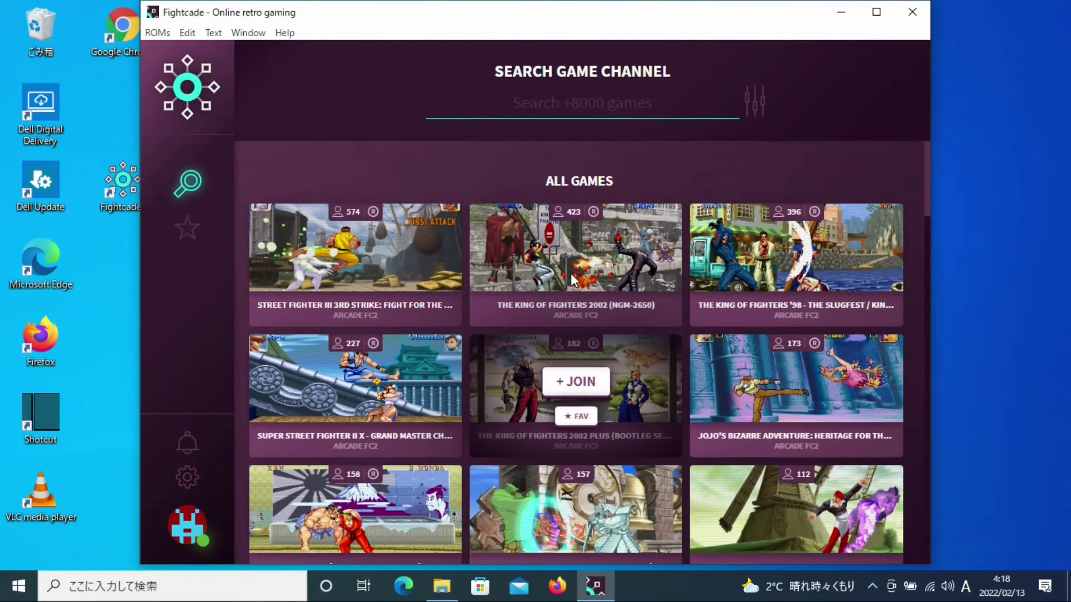
pyautogui.click(921, 12)
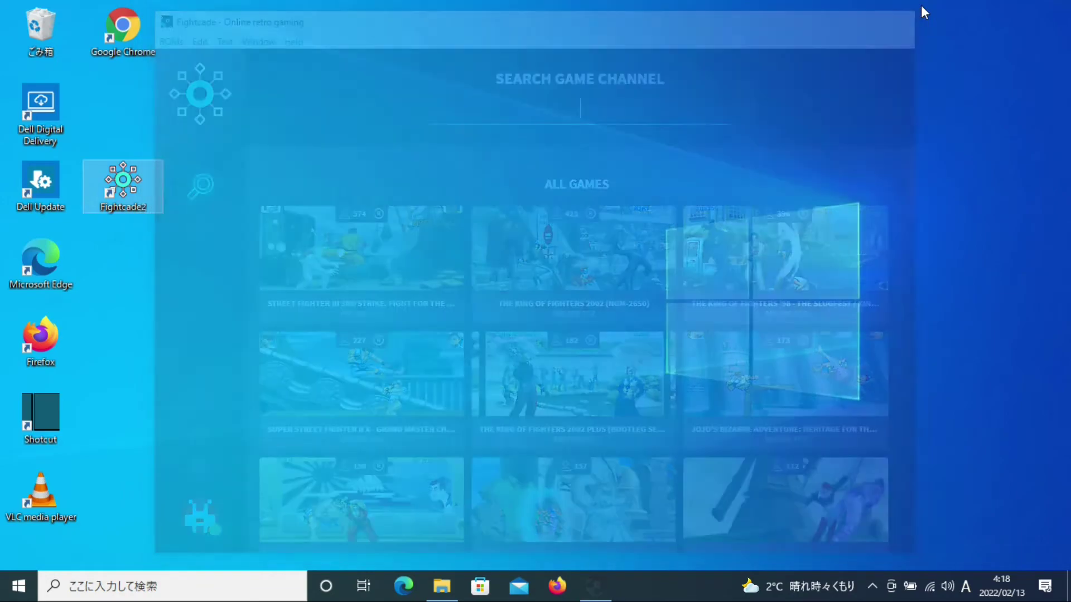
pyautogui.click(397, 171)
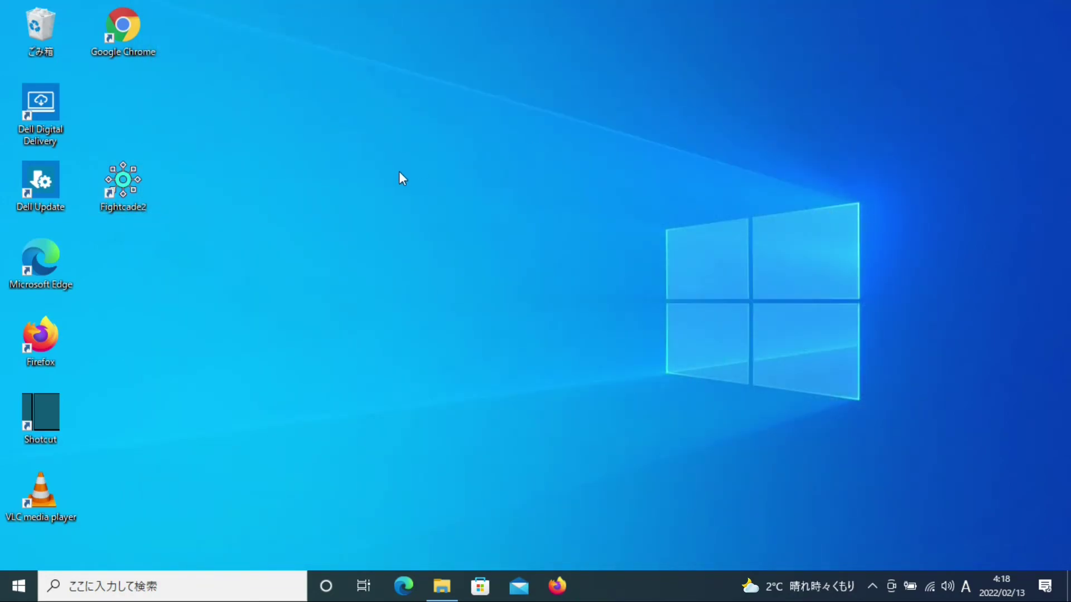
# Switch to File Explorer, open the Fightcade folder in Documents, and check the contents of its emulator subfolder.
pyautogui.click(442, 587)
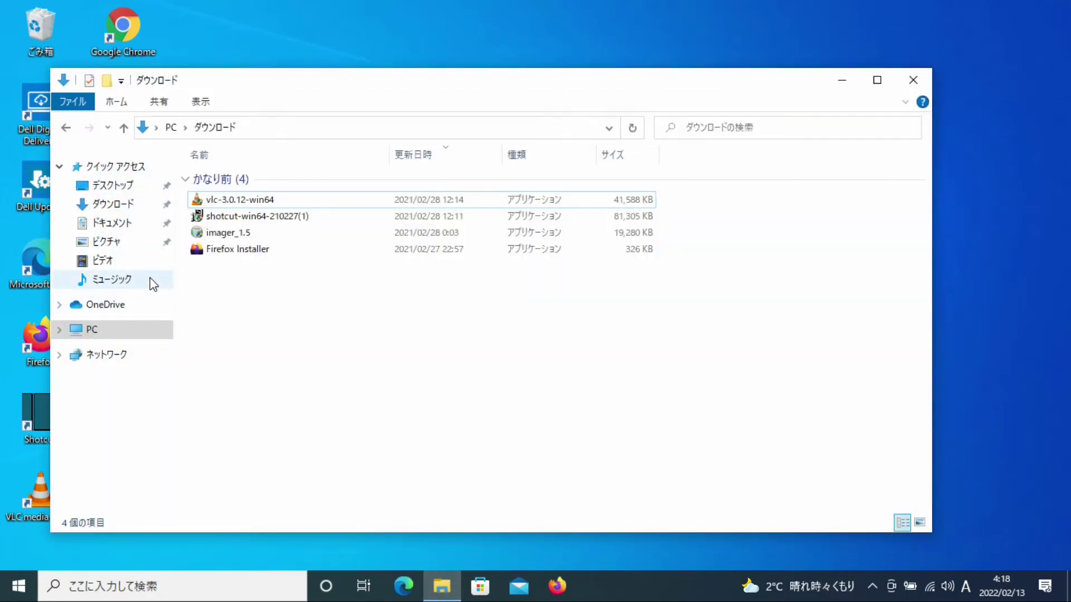
pyautogui.click(108, 233)
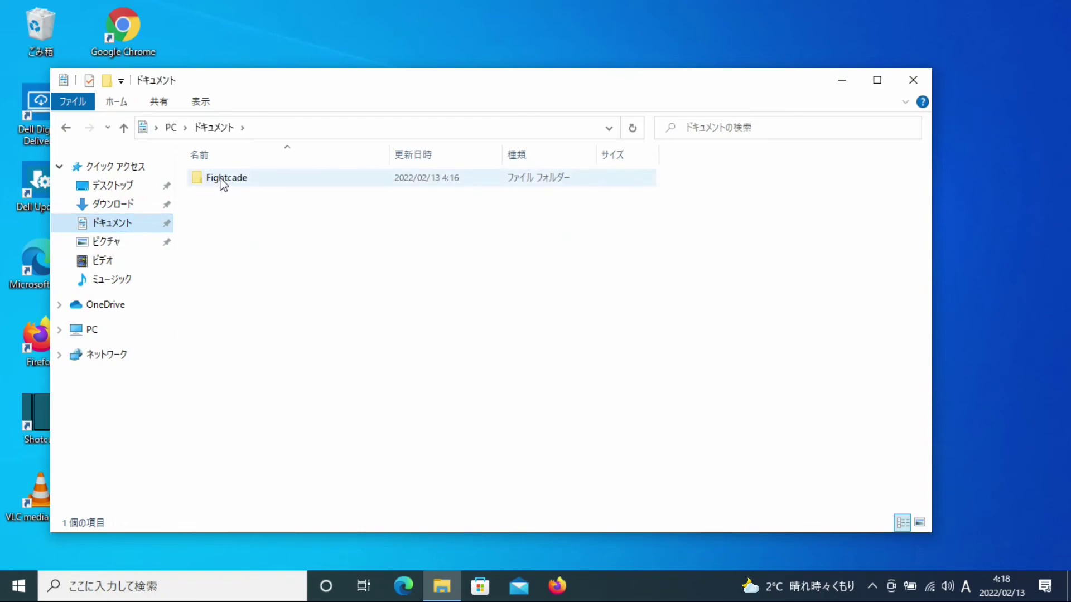
pyautogui.moveTo(223, 184)
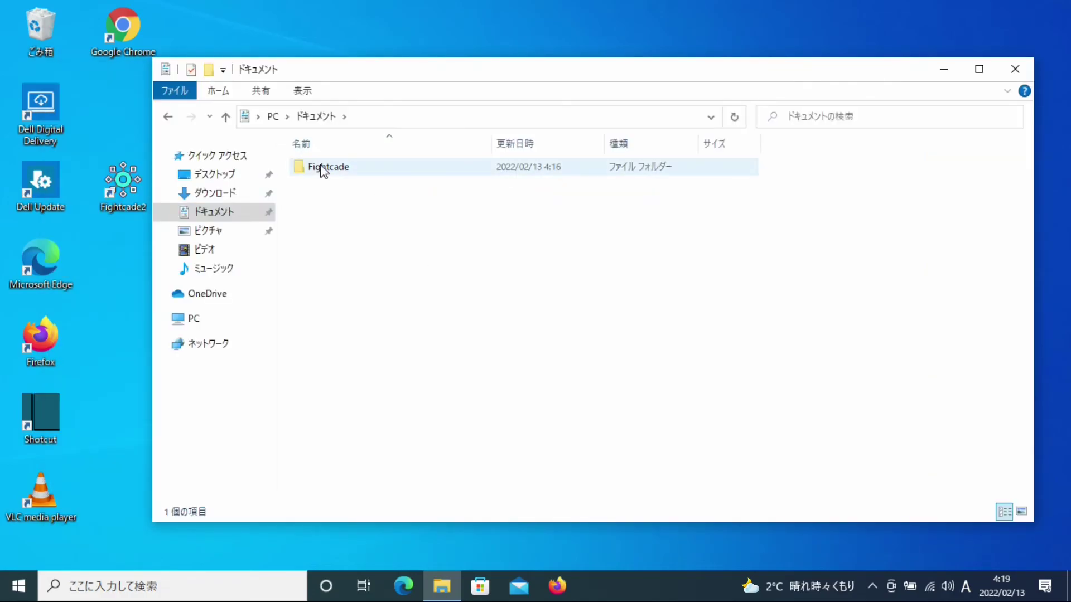
pyautogui.doubleClick(326, 167)
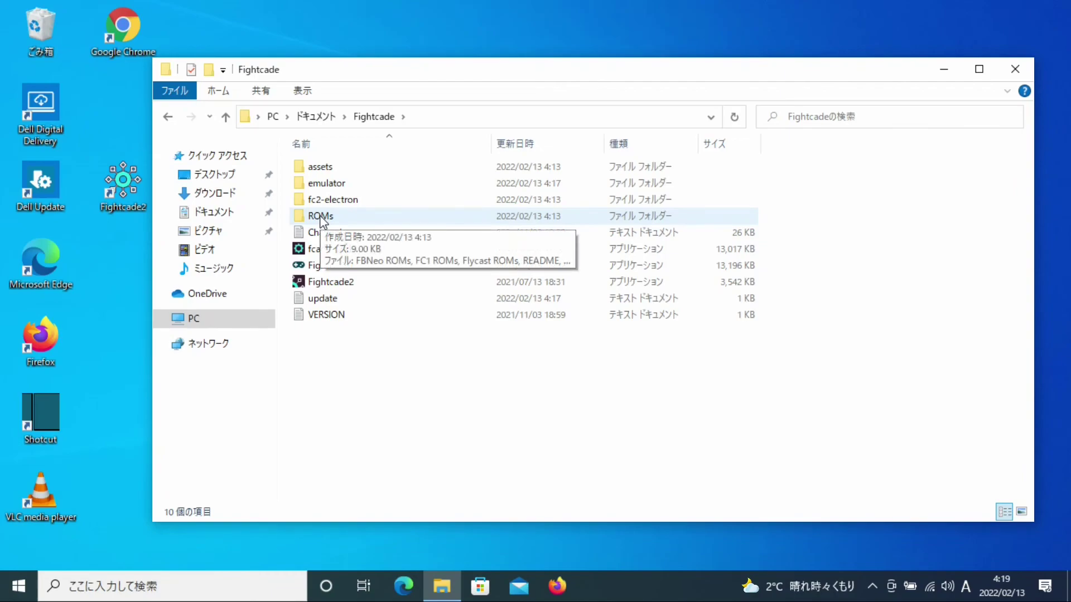
pyautogui.doubleClick(337, 184)
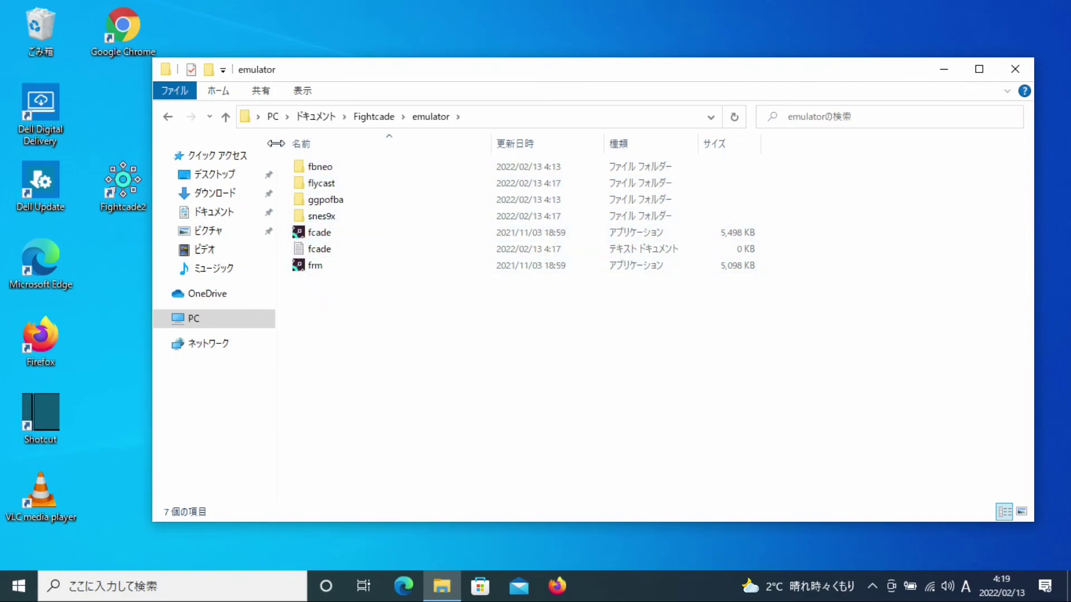
pyautogui.click(226, 117)
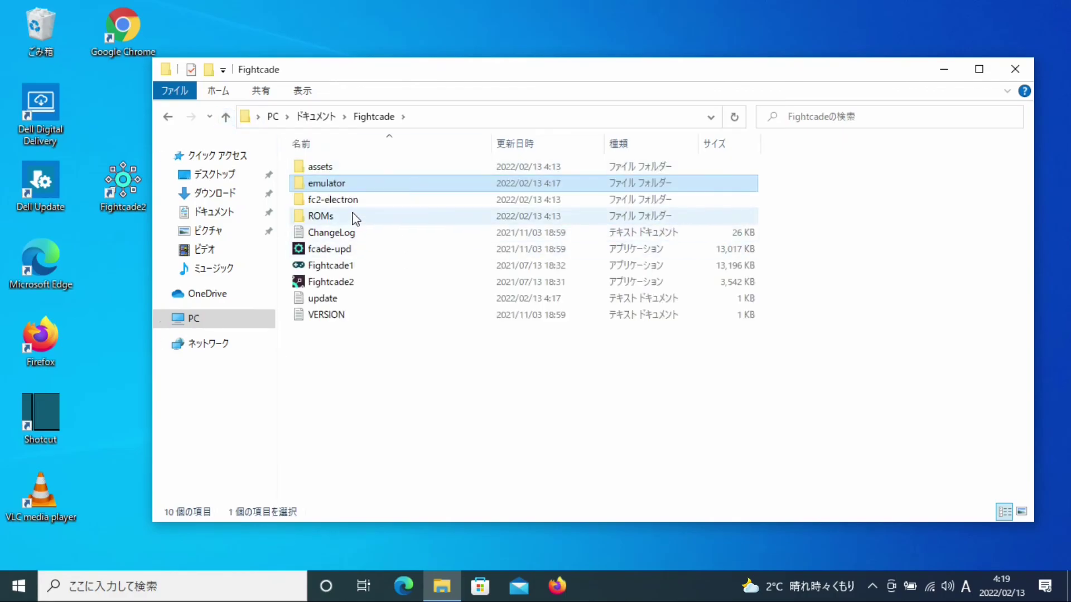
# Open the ROMs folder inside Fightcade and follow the FBNeo ROMs shortcut to its target folder.
pyautogui.doubleClick(353, 217)
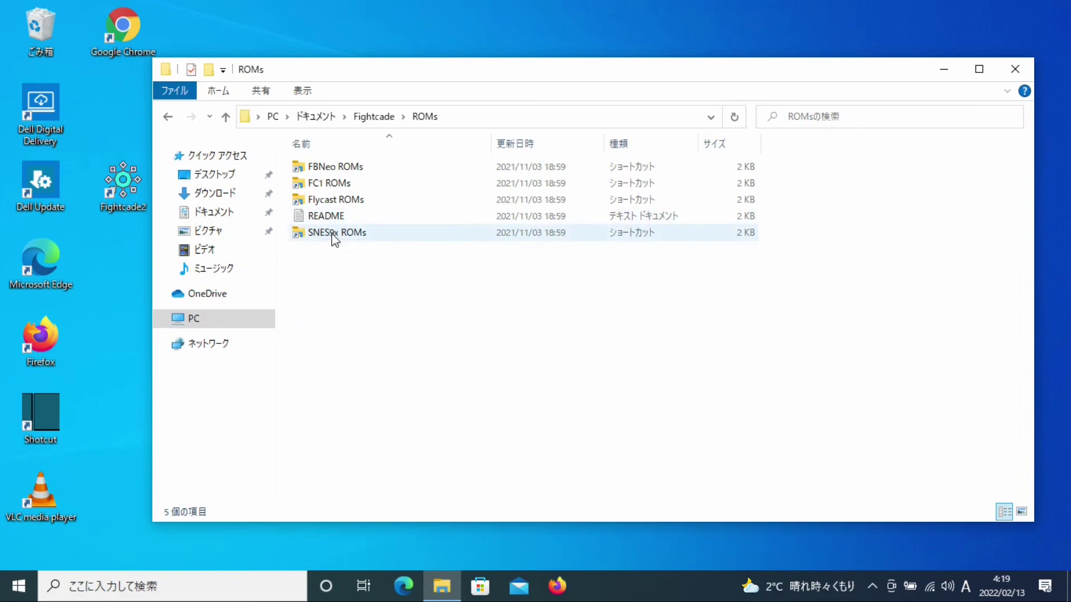
pyautogui.click(332, 168)
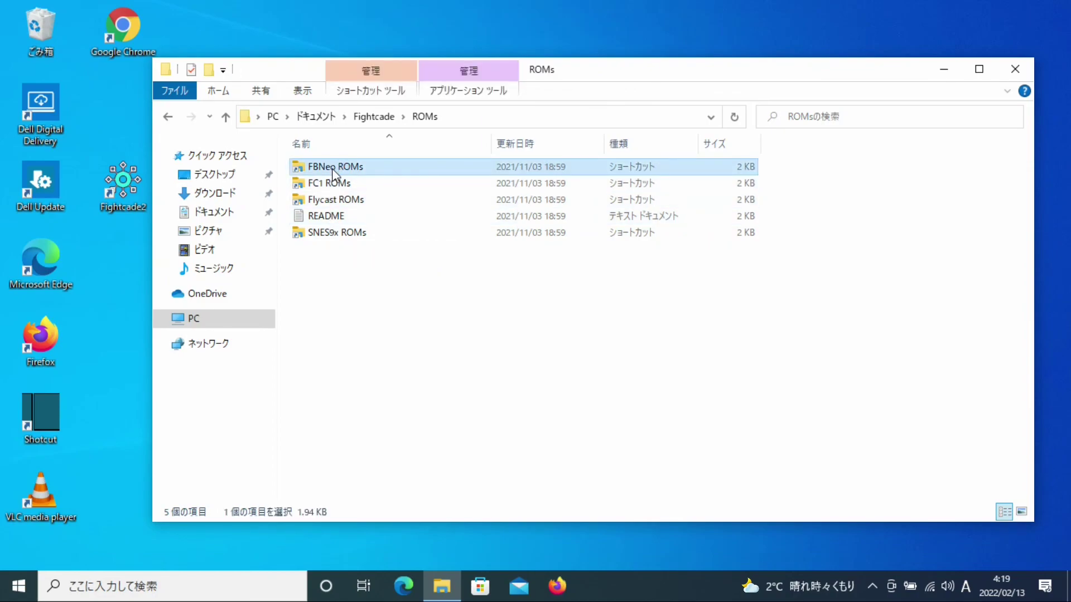
pyautogui.doubleClick(333, 169)
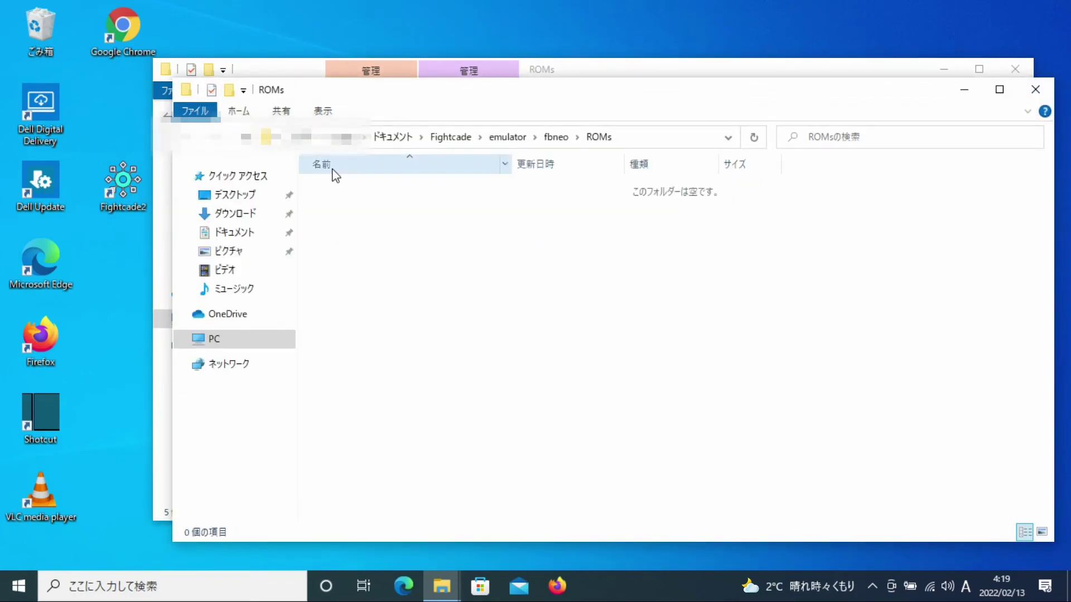